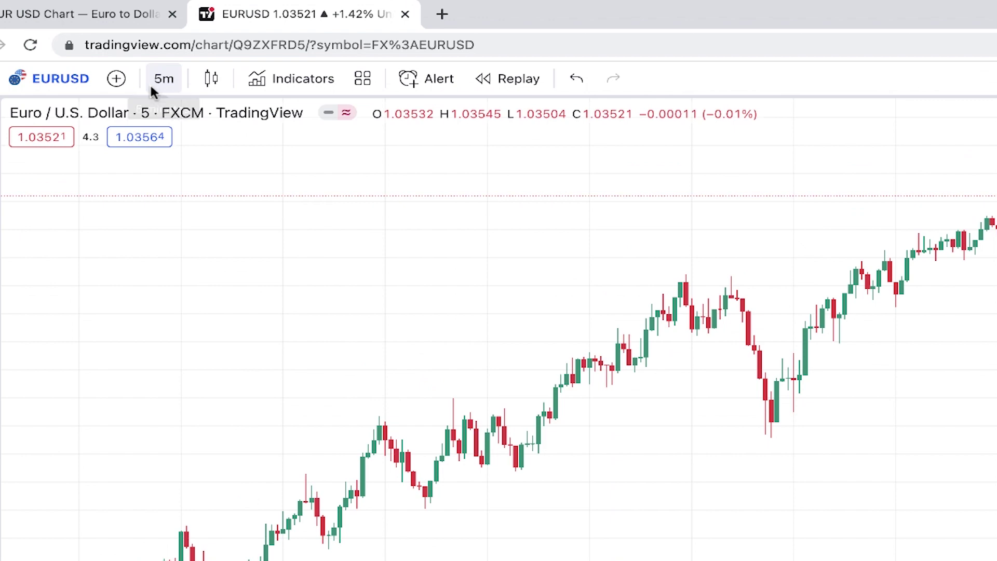
Keep the chart on EURUSD at the 5-minute timeframe after checking the timeframe and symbol options.
{"action": "left_click", "coordinate": [151, 82]}
{"action": "left_click", "coordinate": [234, 225]}
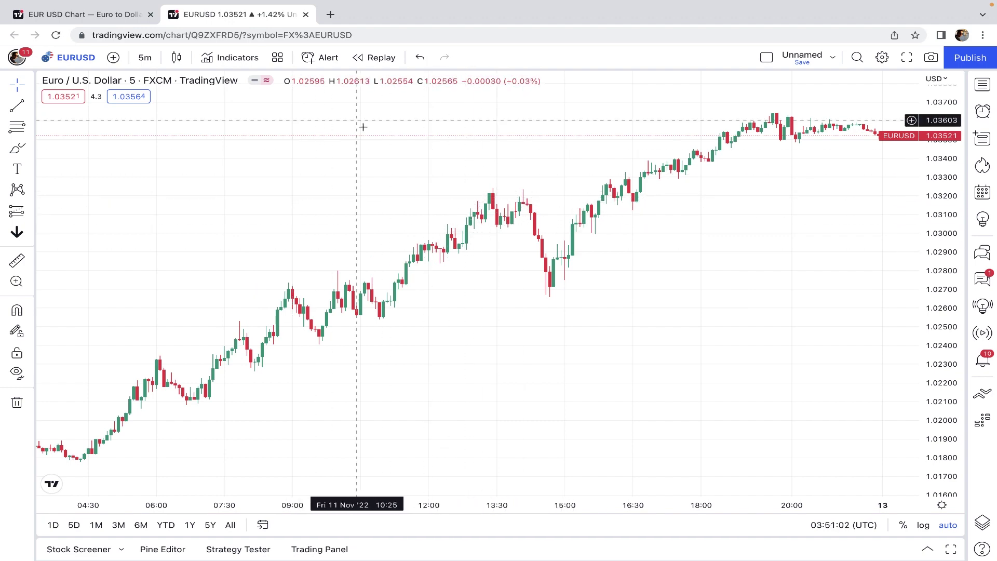
{"action": "left_click", "coordinate": [82, 58]}
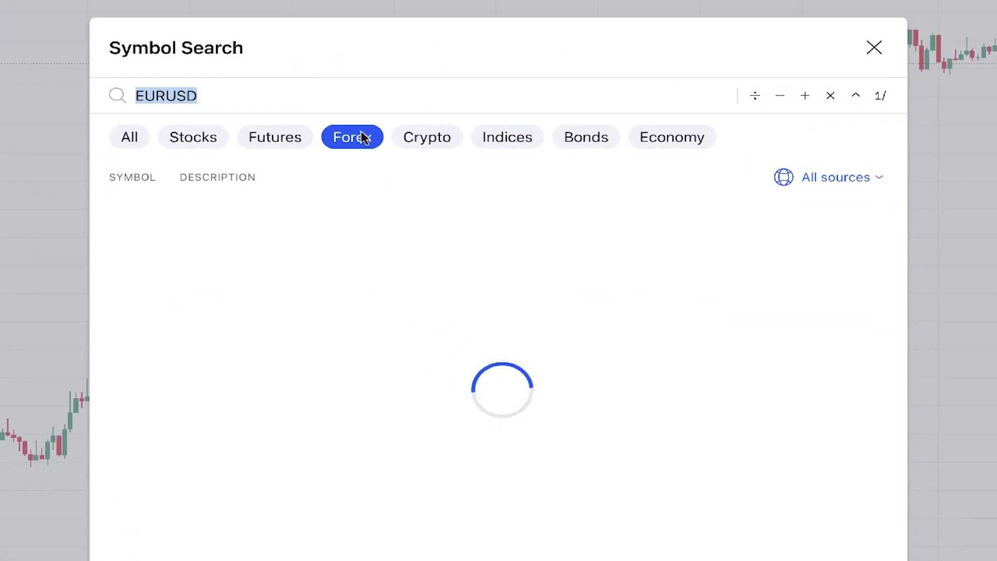
{"action": "left_click", "coordinate": [874, 47]}
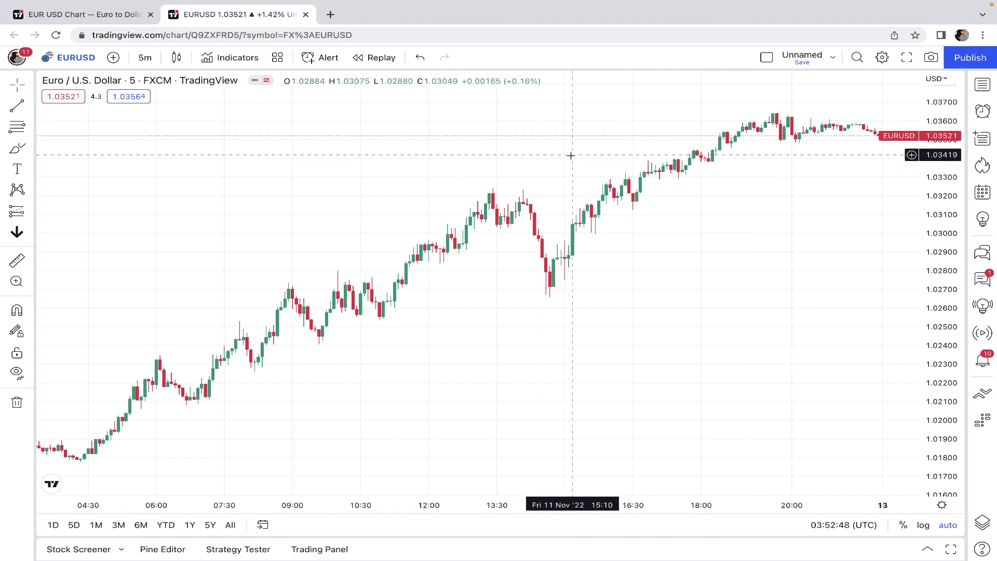
Search 'stochastic hi' and add the top Stochastic Histogram script (NB_StochHist 14 3).
{"action": "left_click", "coordinate": [254, 58]}
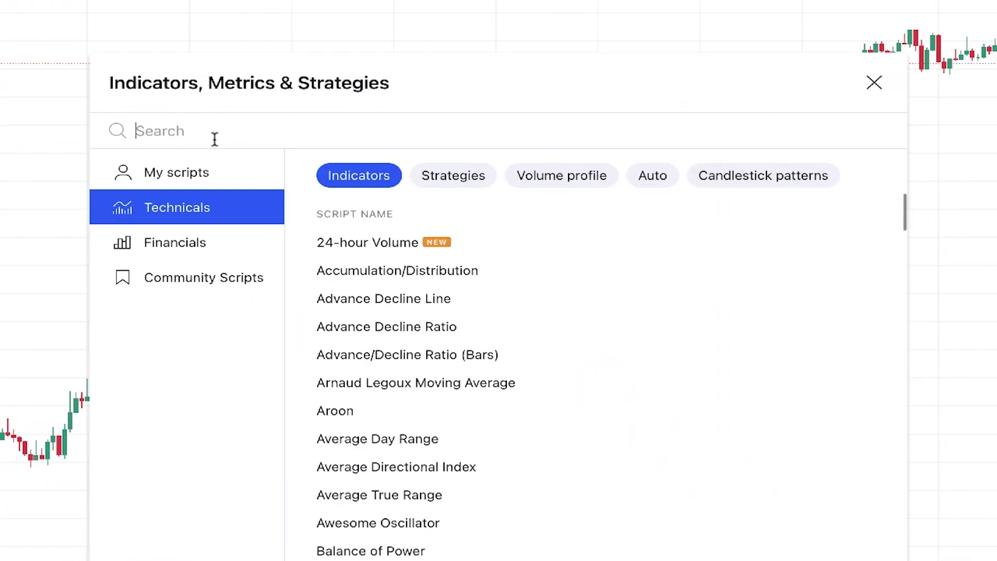
{"action": "type", "text": "stoch"}
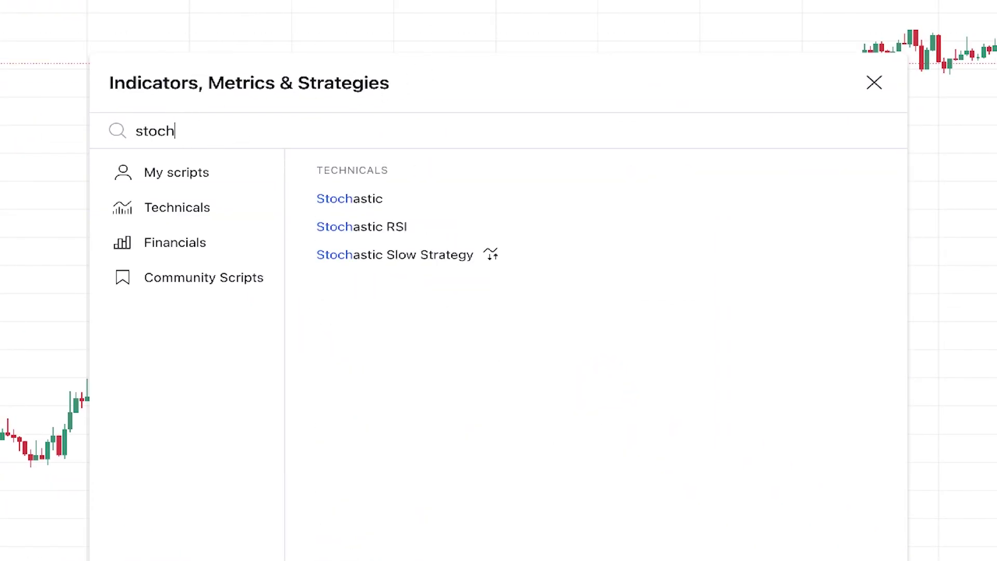
{"action": "type", "text": "astic histo"}
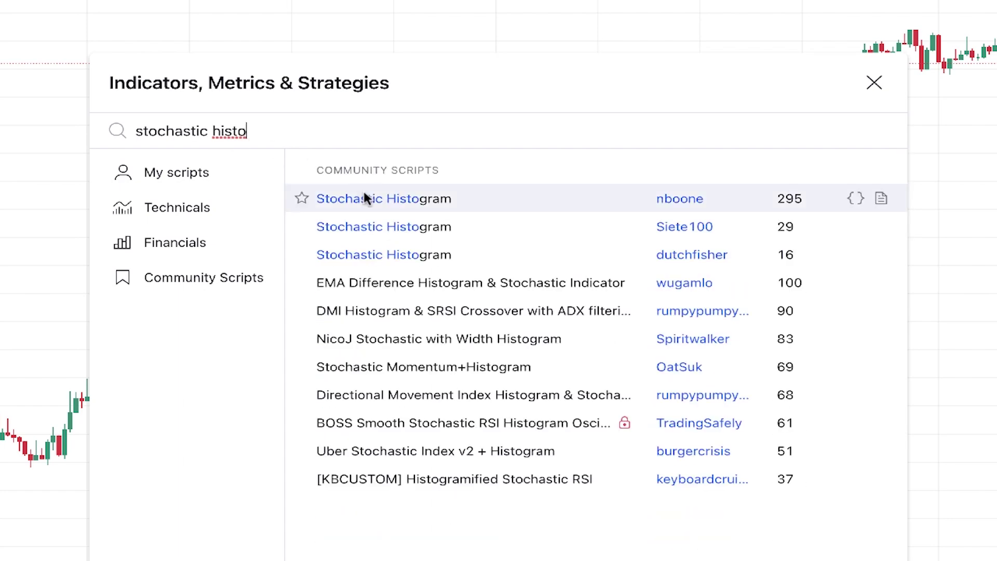
{"action": "key", "text": "ctrl+a"}
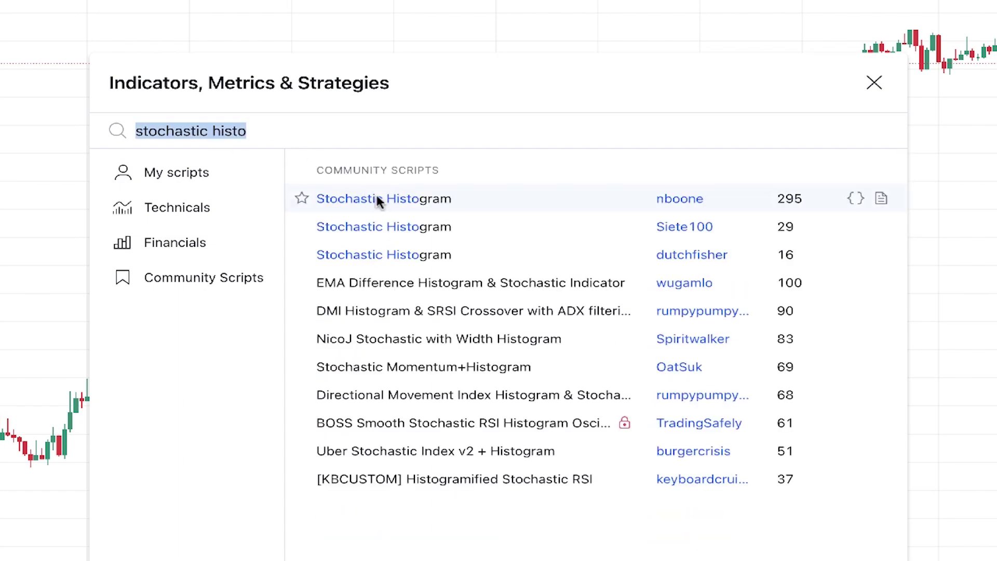
{"action": "left_click", "coordinate": [873, 89]}
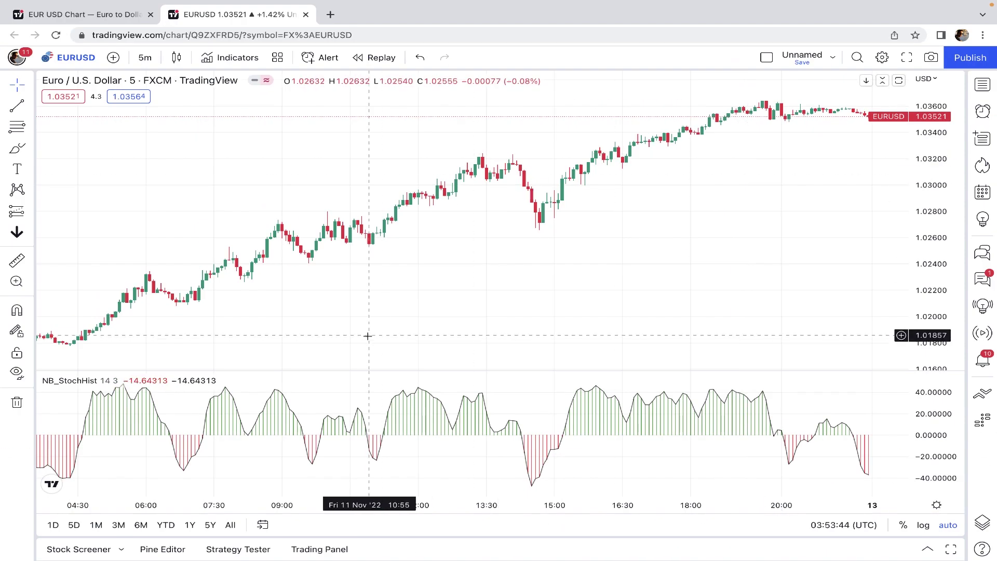
Change the NB_StochHist Color 0 plot style from Histogram to Area and apply it.
{"action": "mouse_move", "coordinate": [173, 375]}
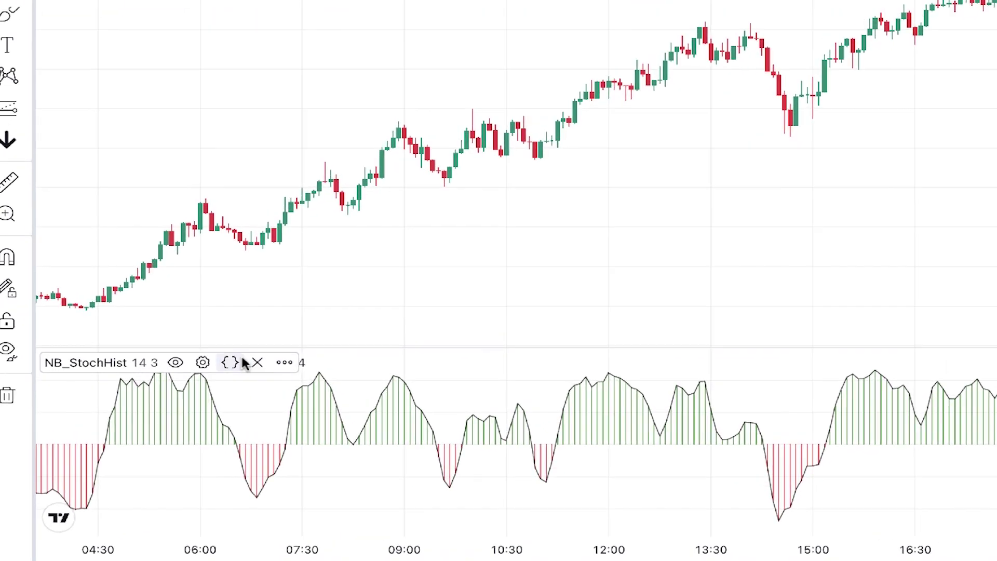
{"action": "left_click", "coordinate": [200, 364]}
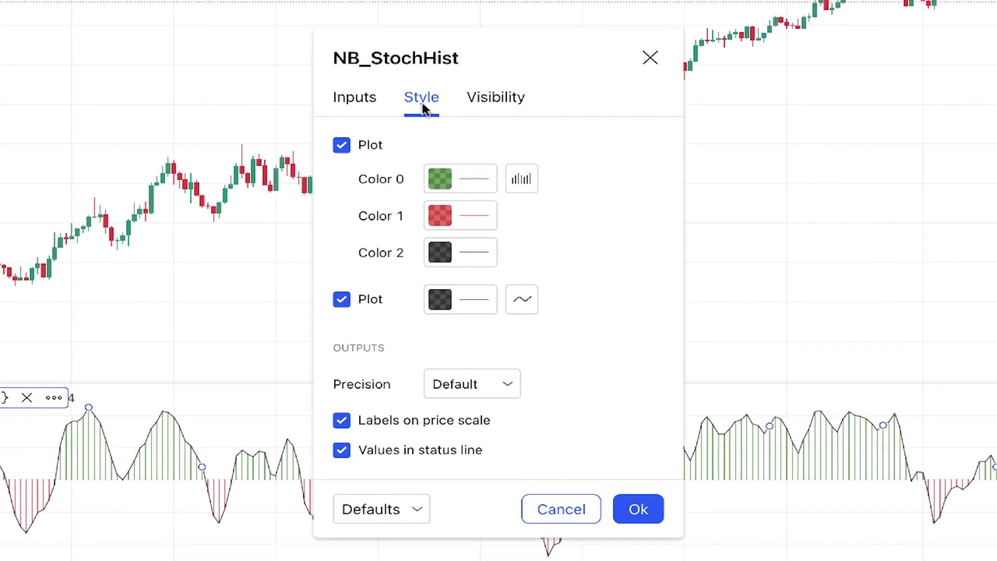
{"action": "left_click", "coordinate": [518, 178]}
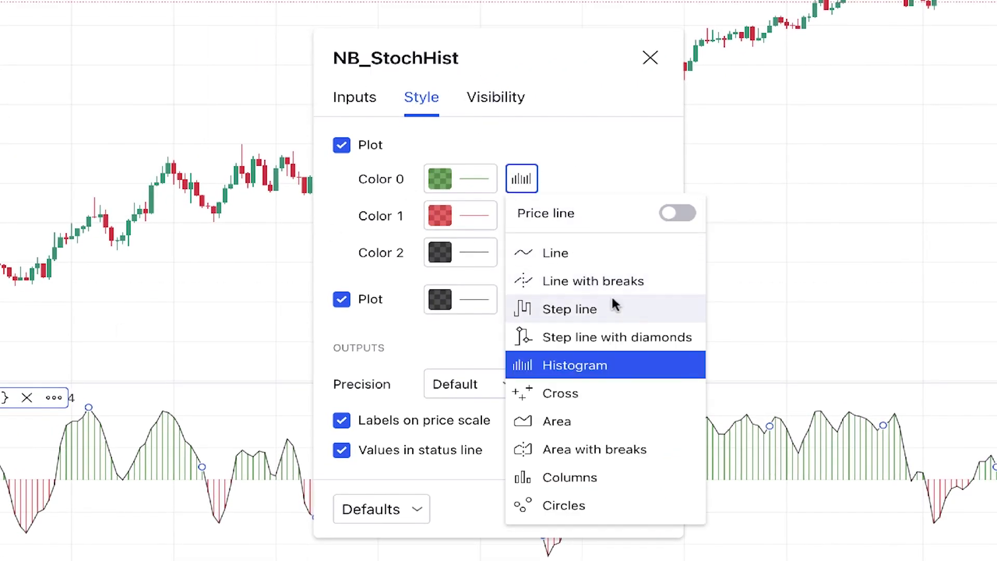
{"action": "left_click", "coordinate": [559, 425]}
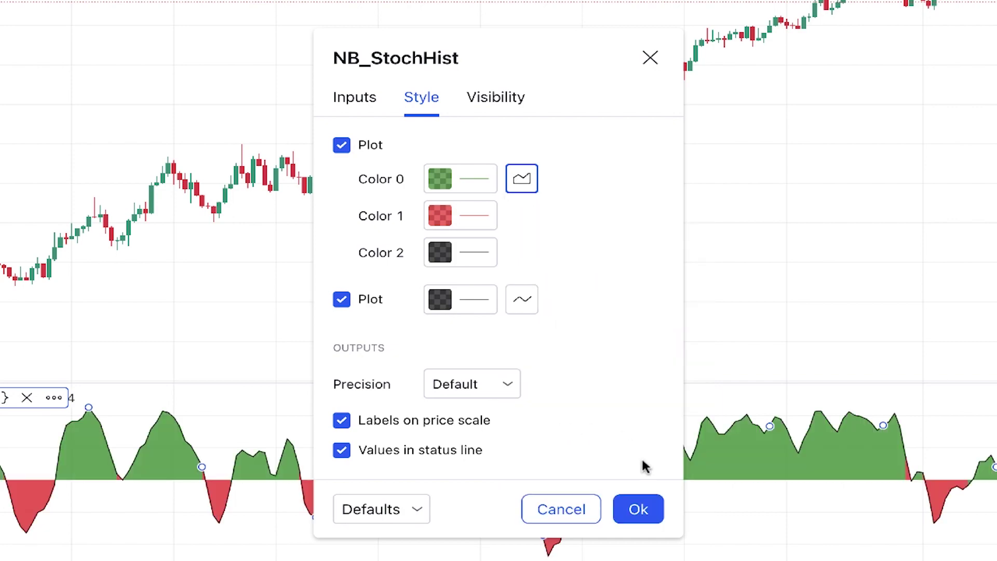
{"action": "left_click", "coordinate": [639, 509]}
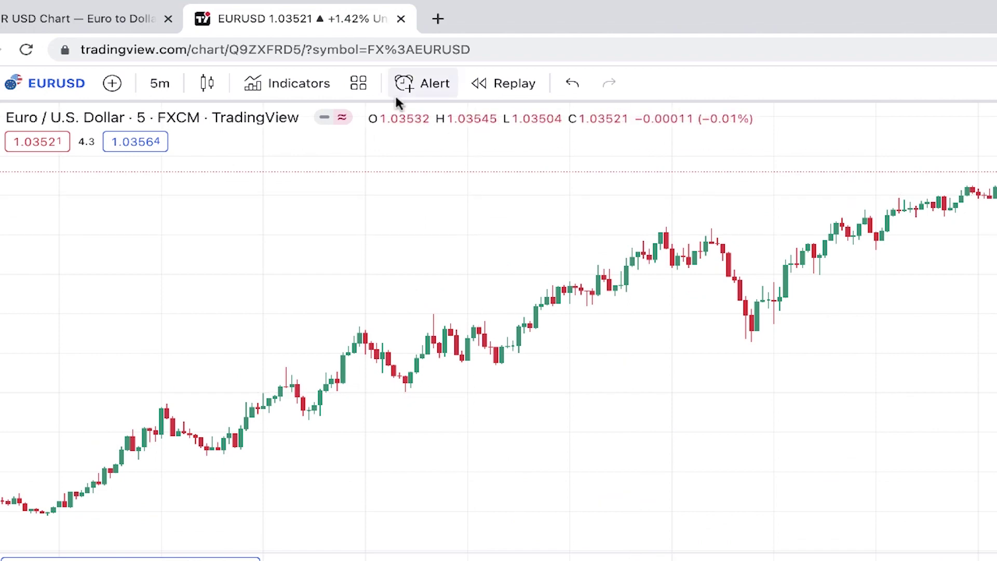
{"action": "left_click", "coordinate": [291, 85]}
Add Moving Average Convergence Divergence (MACD 12 26 close 9) from a 'macd' search.
{"action": "type", "text": "macd"}
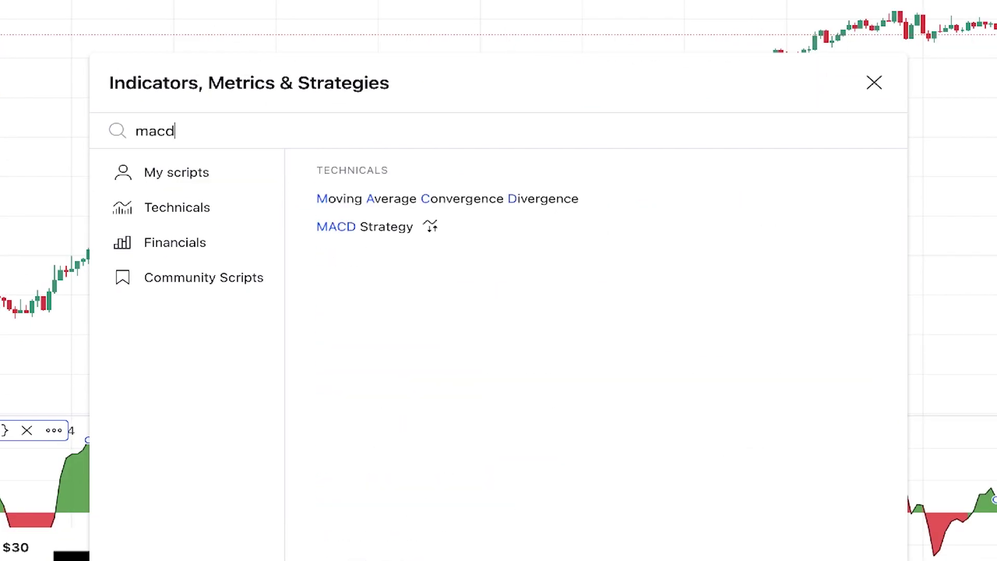
{"action": "left_click", "coordinate": [487, 198]}
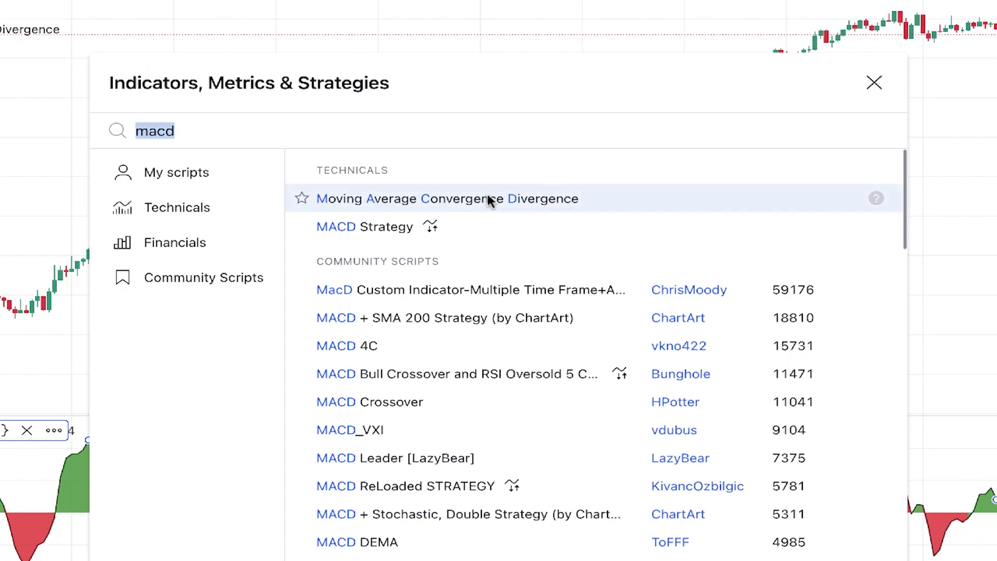
{"action": "left_click", "coordinate": [873, 93]}
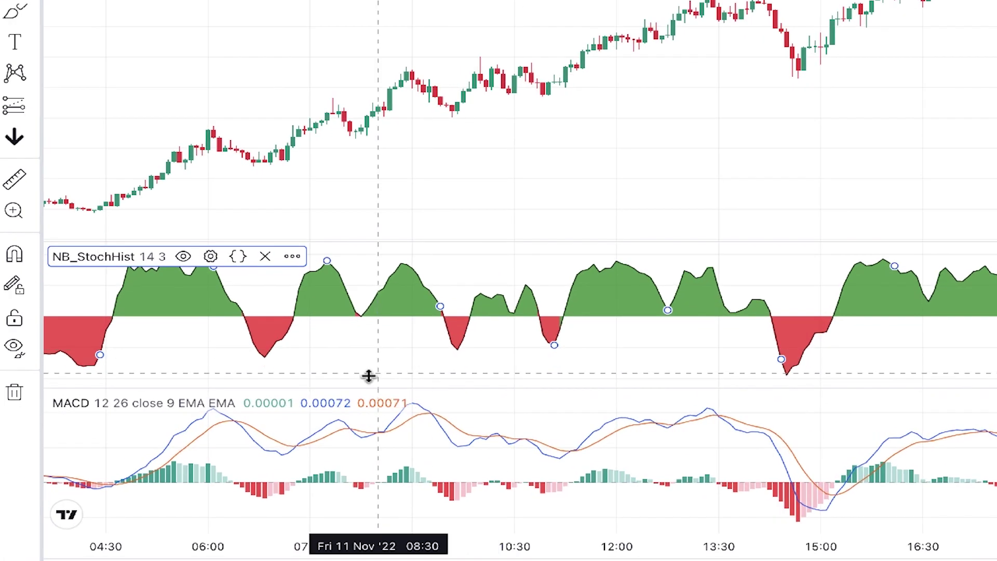
{"action": "left_click", "coordinate": [266, 403]}
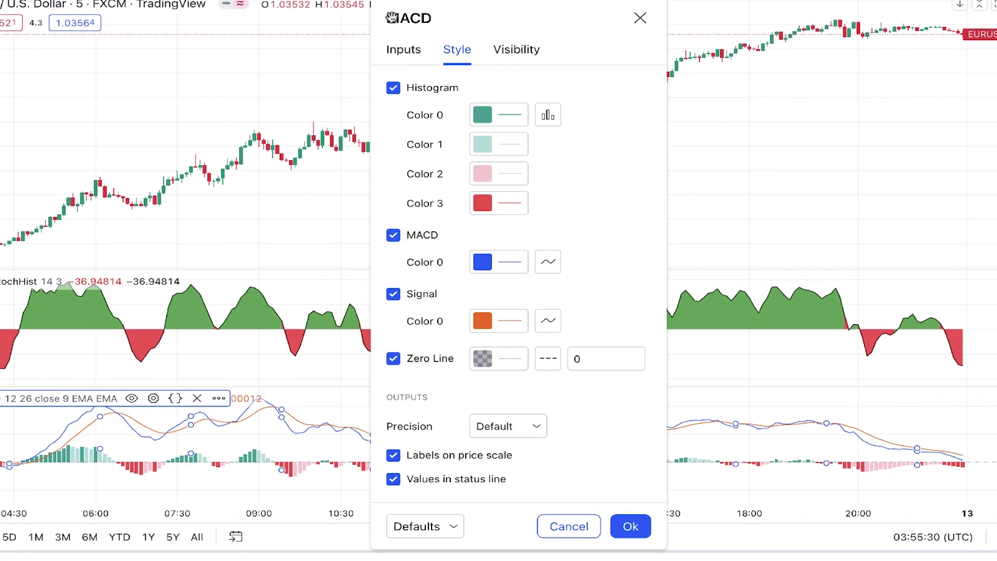
Set the MACD fast length to 34 and slow length to 144.
{"action": "left_click", "coordinate": [413, 47]}
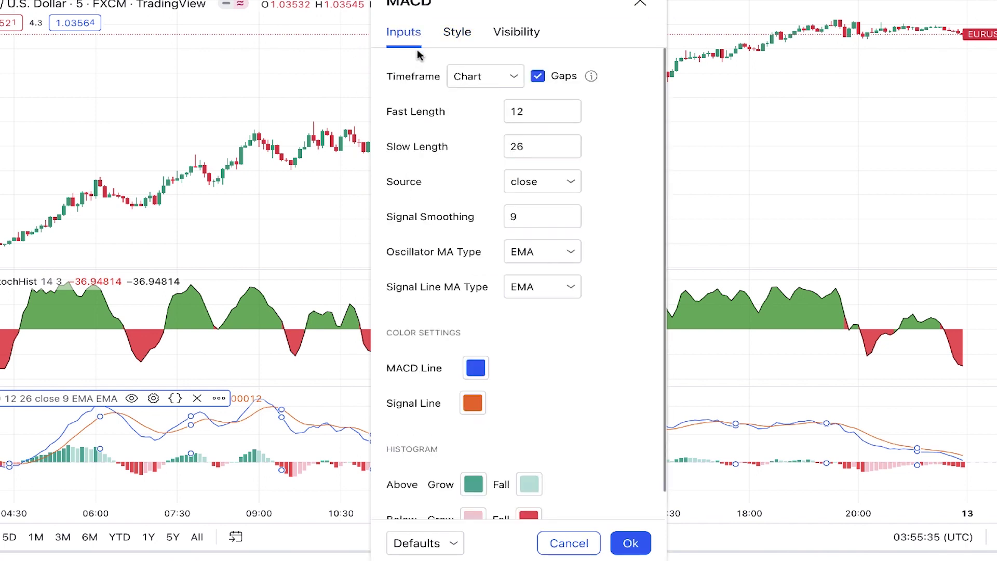
{"action": "double_click", "coordinate": [522, 113]}
{"action": "type", "text": "34"}
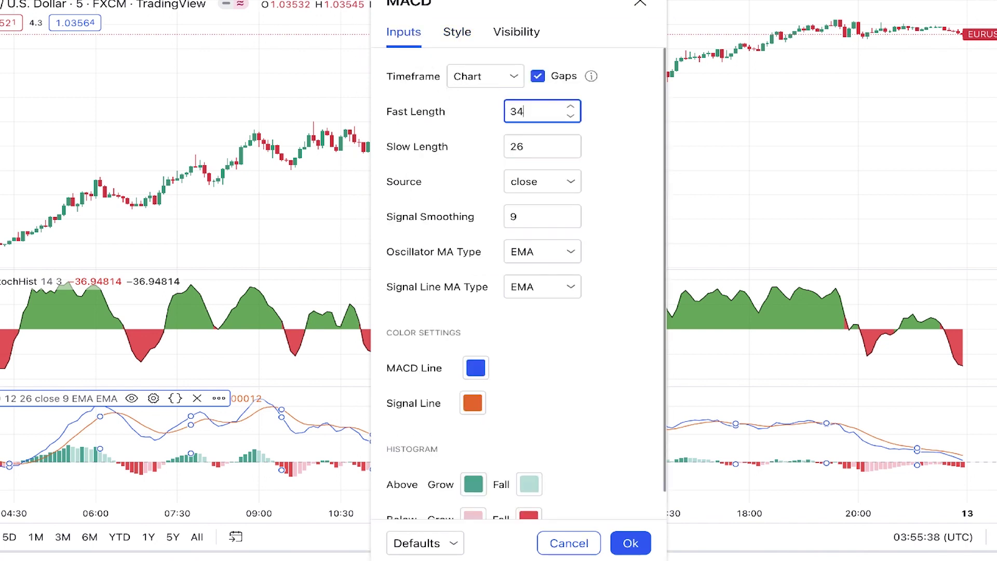
{"action": "double_click", "coordinate": [519, 146]}
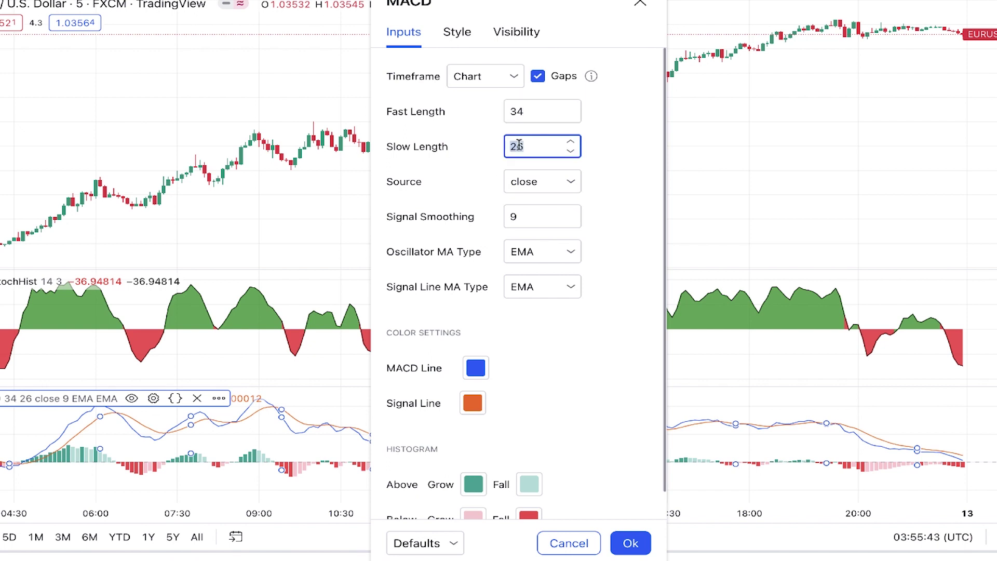
{"action": "type", "text": "144"}
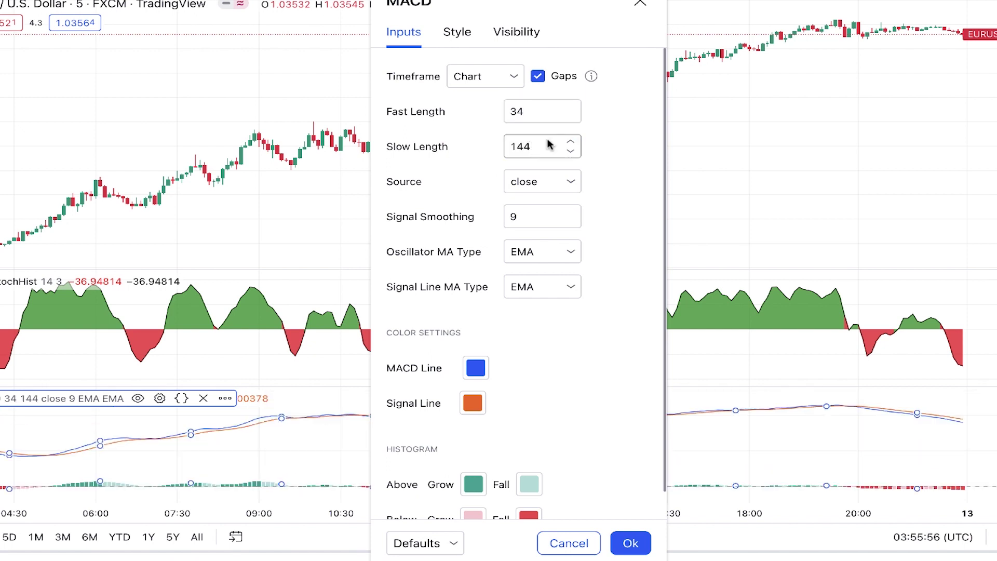
Hide the MACD and Signal lines and draw the MACD histogram as filled areas.
{"action": "left_click", "coordinate": [456, 31]}
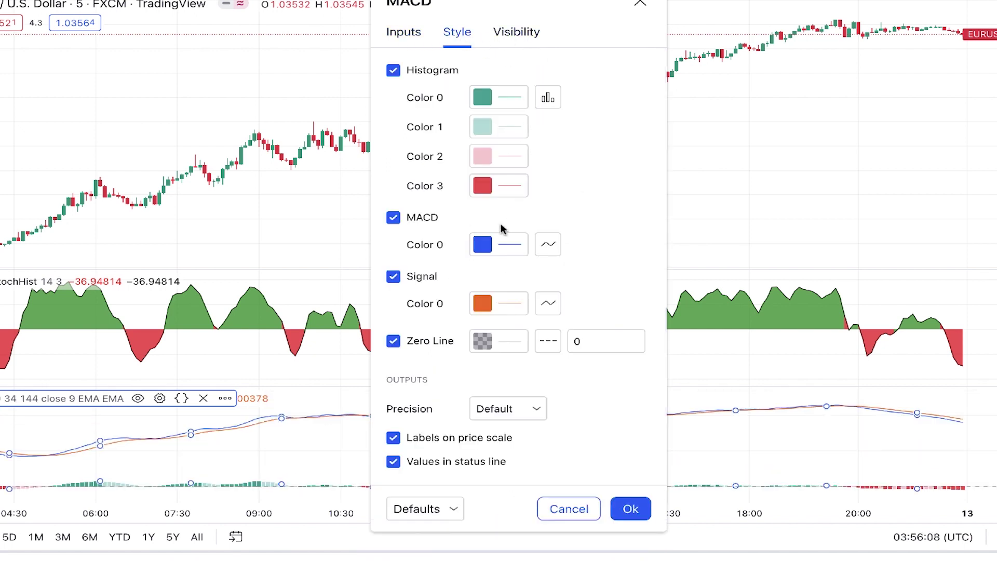
{"action": "left_click", "coordinate": [393, 219]}
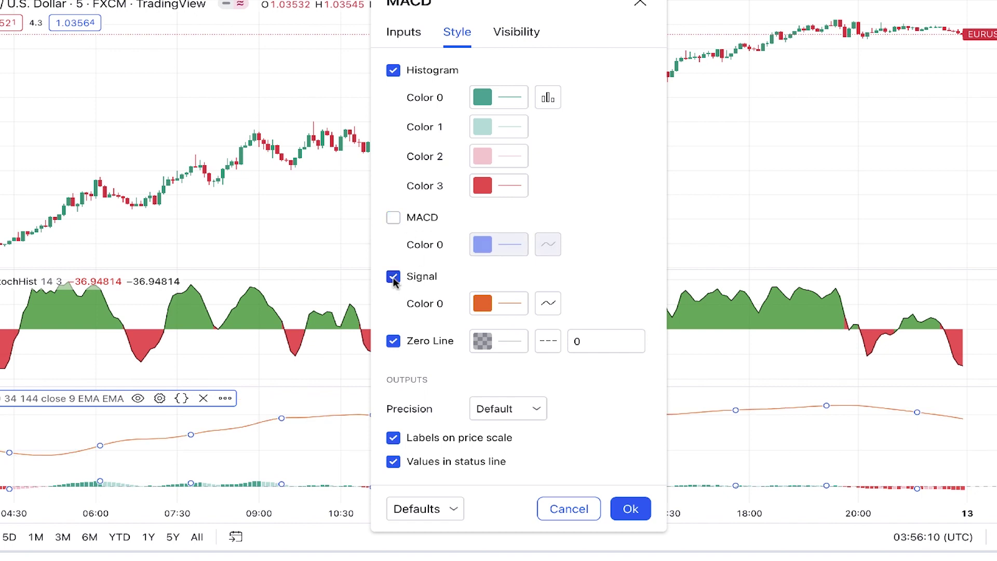
{"action": "left_click", "coordinate": [394, 279]}
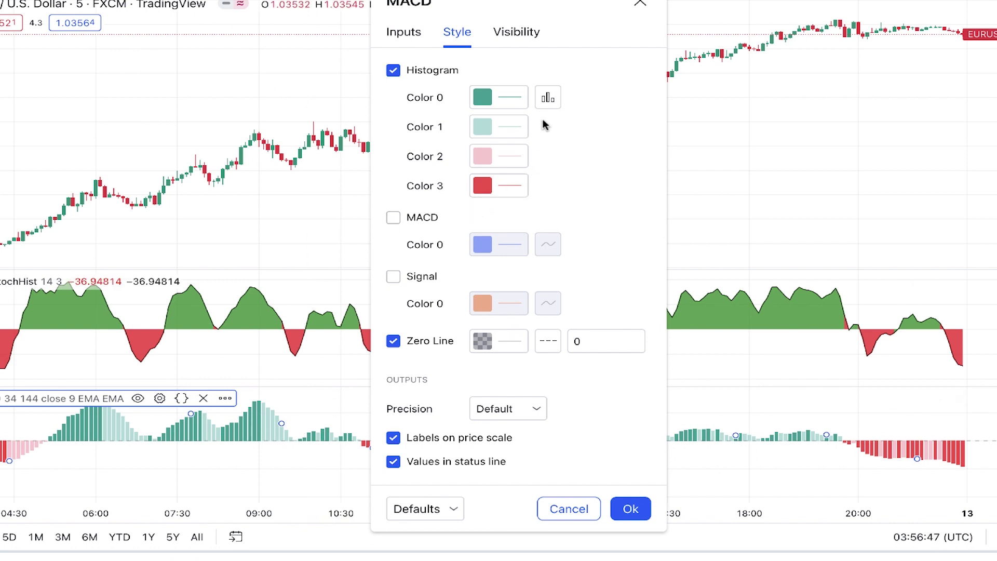
{"action": "left_click", "coordinate": [547, 99]}
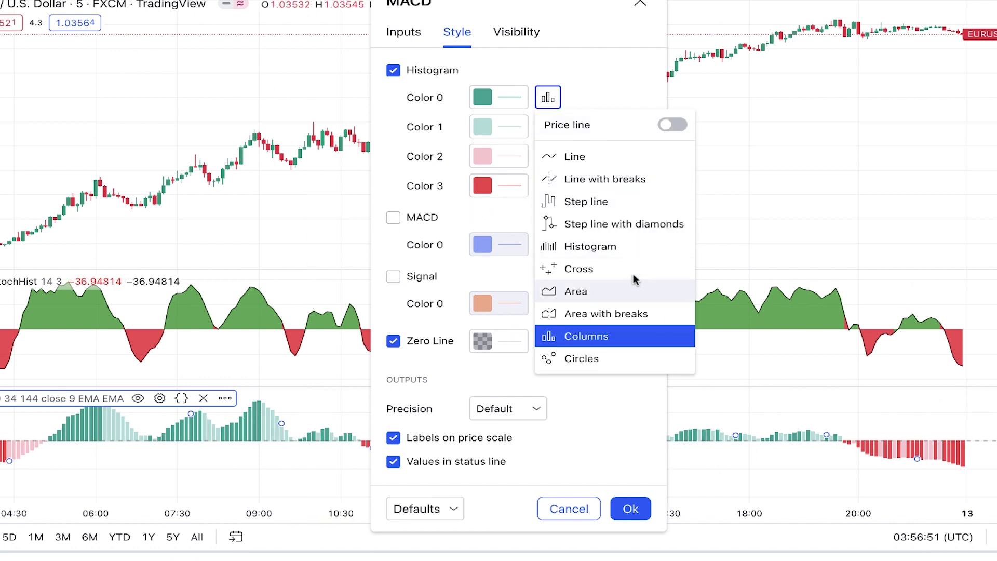
{"action": "left_click", "coordinate": [633, 291]}
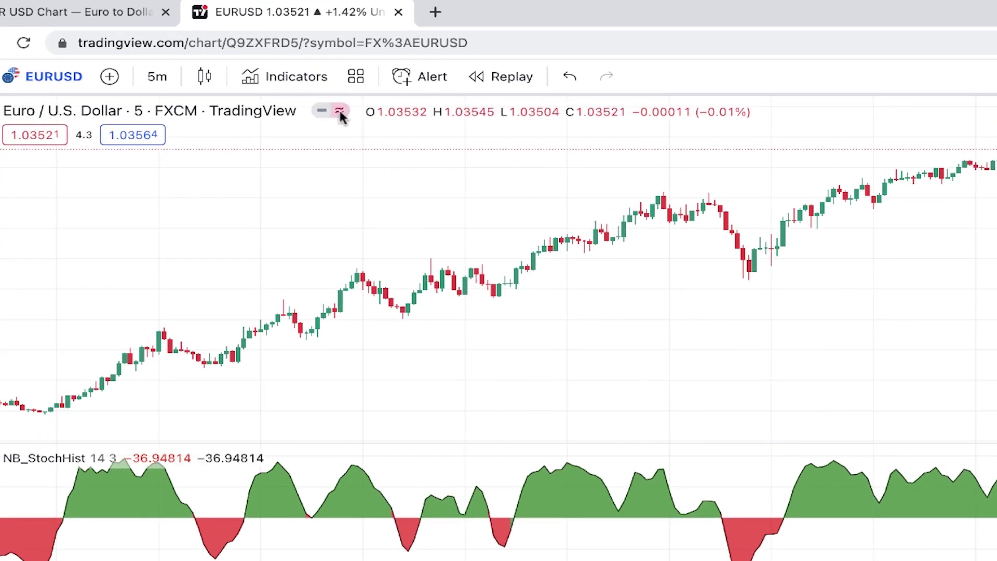
Overlay the Range Filter Buy and Sell 5min script (close 100 3) found by searching 'range f'.
{"action": "left_click", "coordinate": [296, 78]}
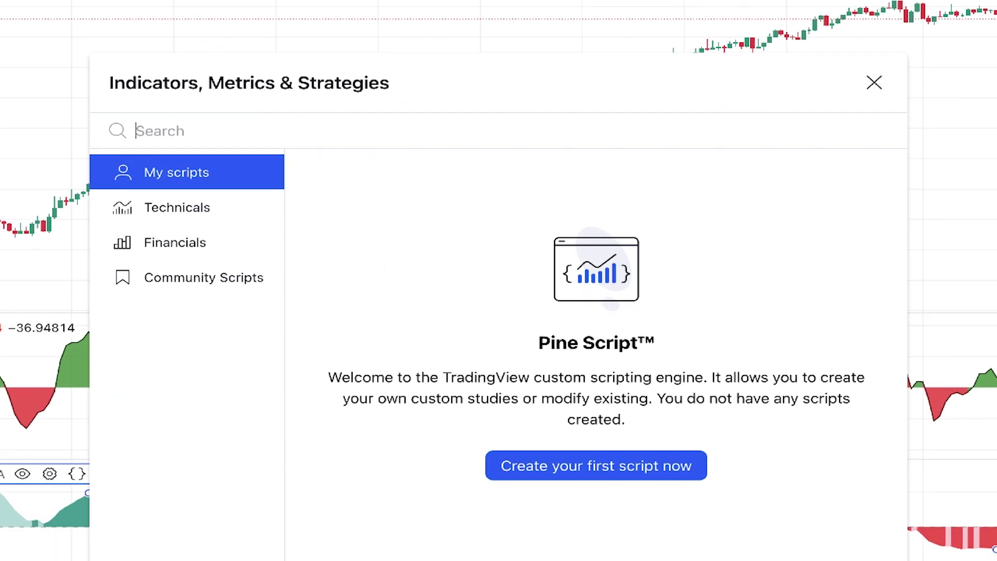
{"action": "type", "text": "range filter"}
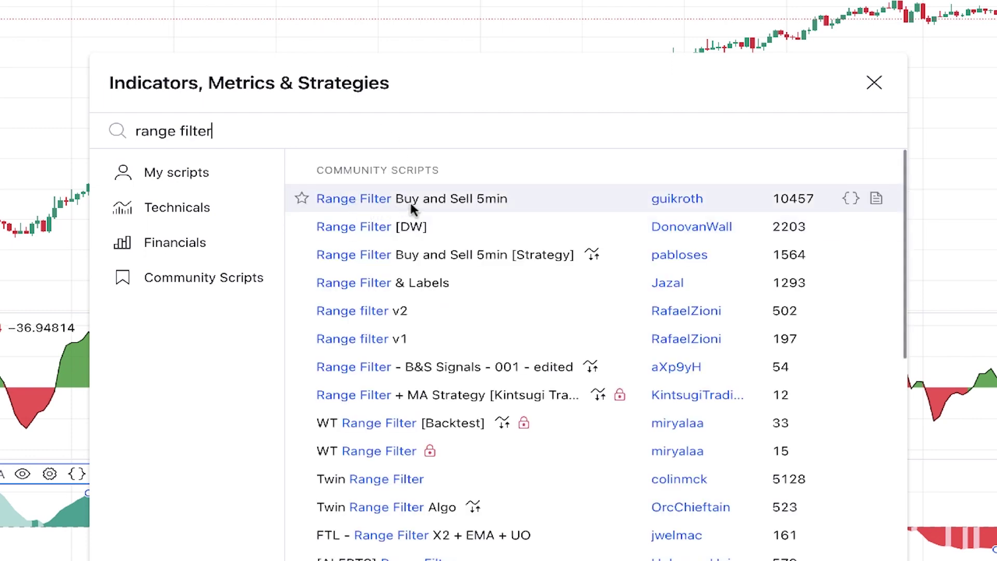
{"action": "key", "text": "ctrl+a"}
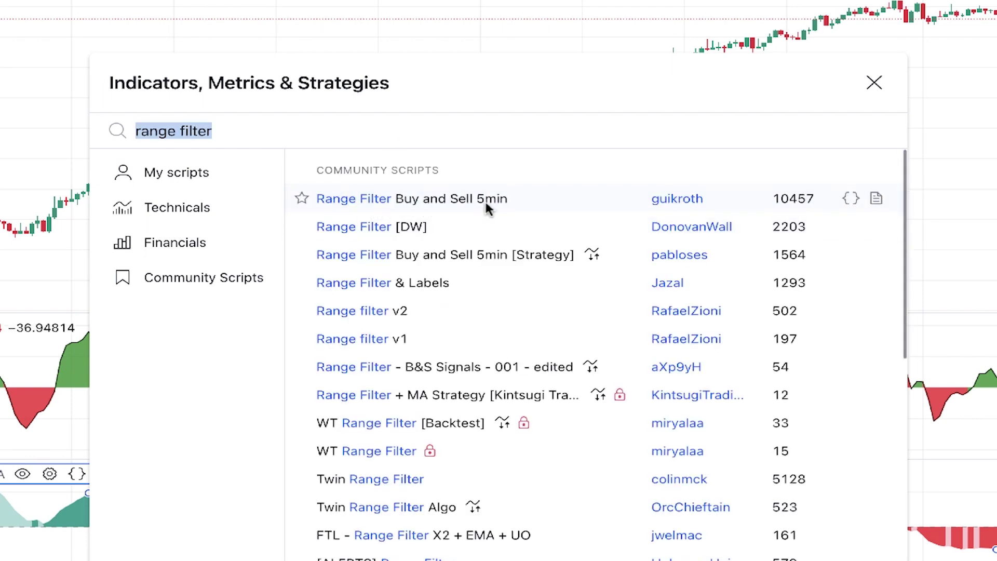
{"action": "left_click", "coordinate": [656, 210]}
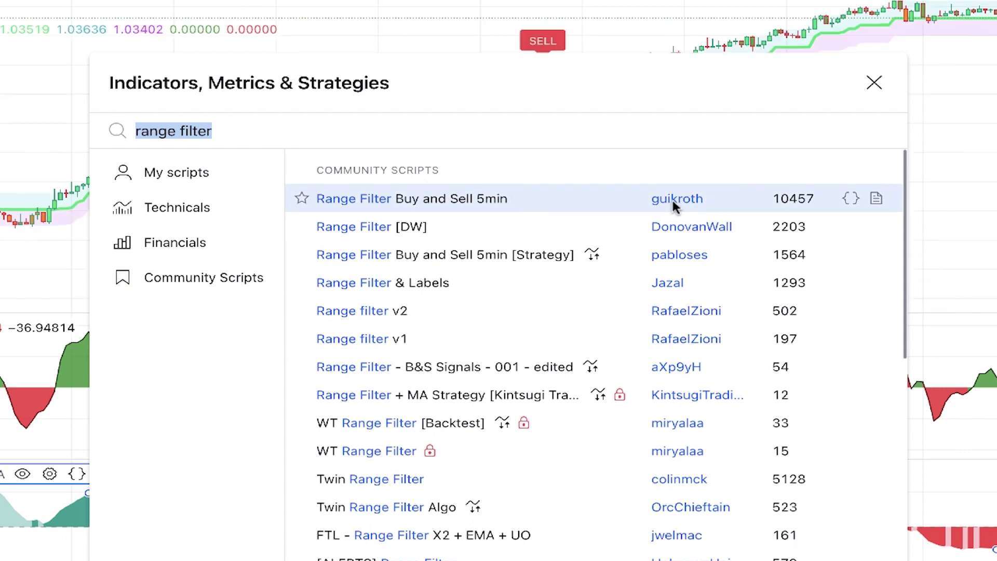
{"action": "left_click", "coordinate": [874, 83]}
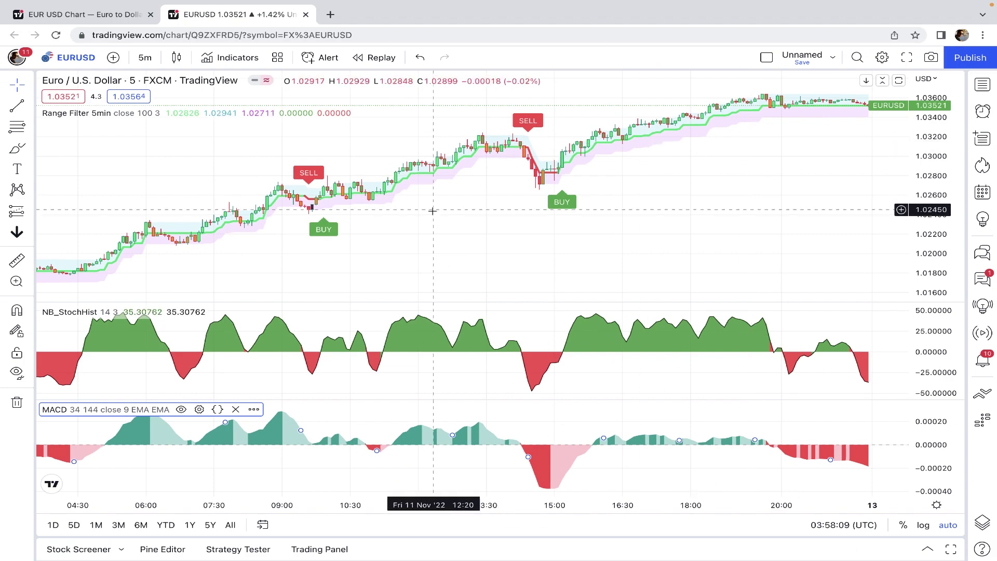